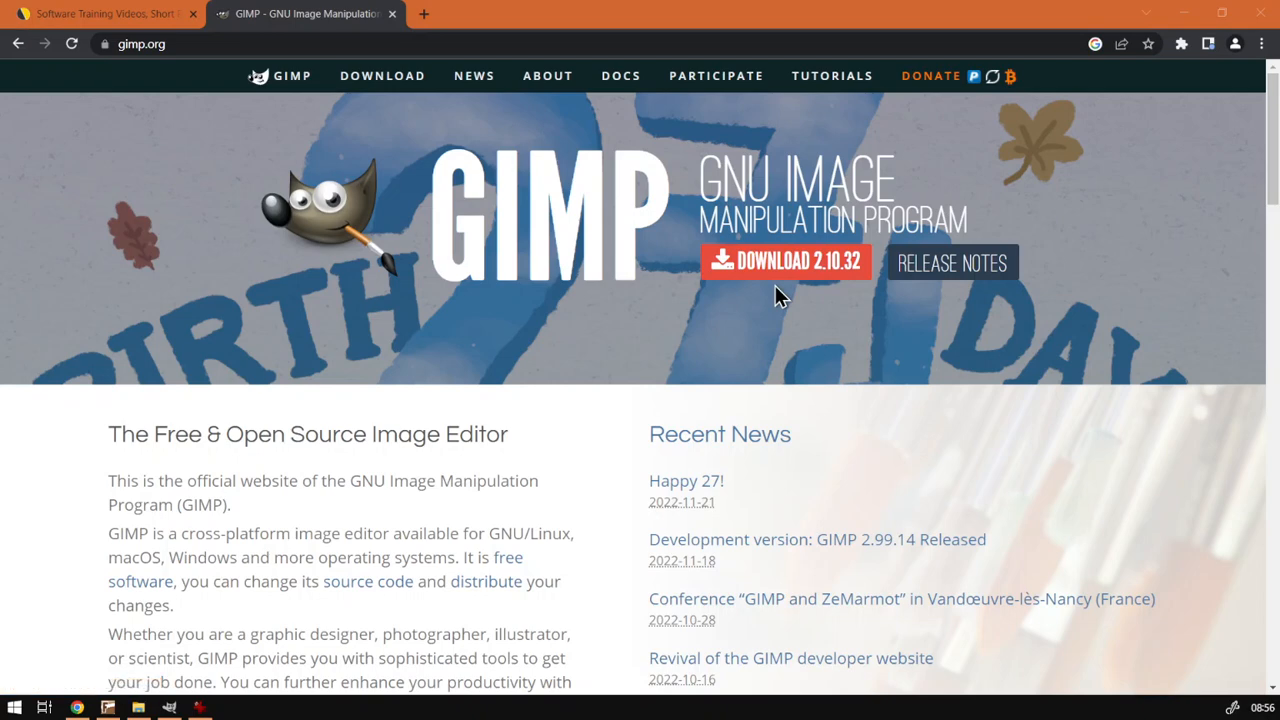
- Open the amcoza_logo-1 PNG from the AM Logo folder in GIMP
{"action": "left_click", "coordinate": [392, 14]}
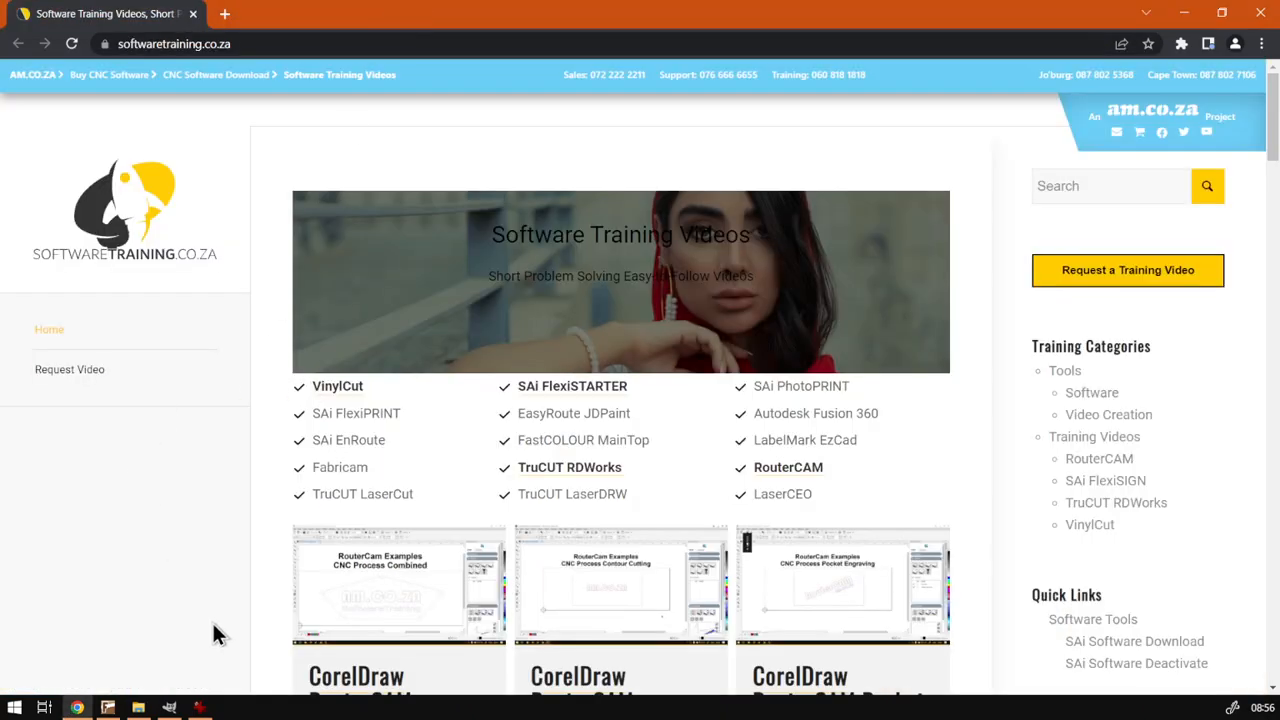
{"action": "left_click", "coordinate": [170, 707]}
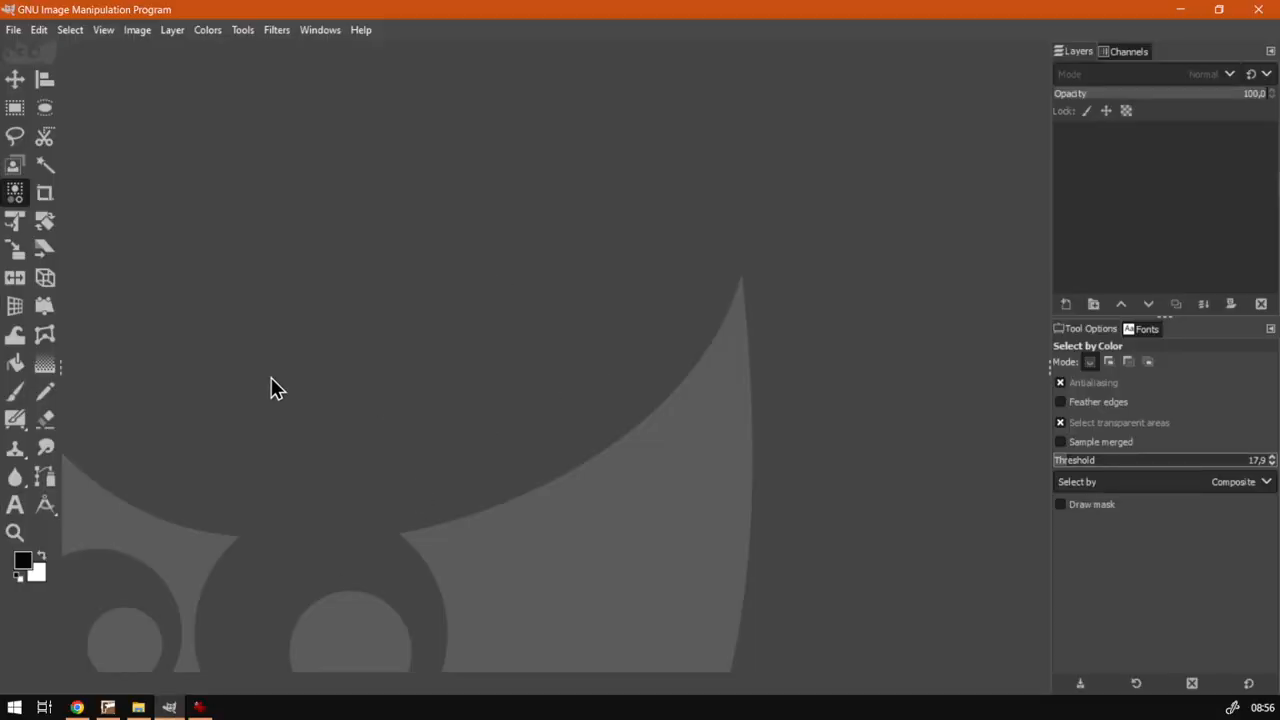
{"action": "left_click", "coordinate": [138, 707]}
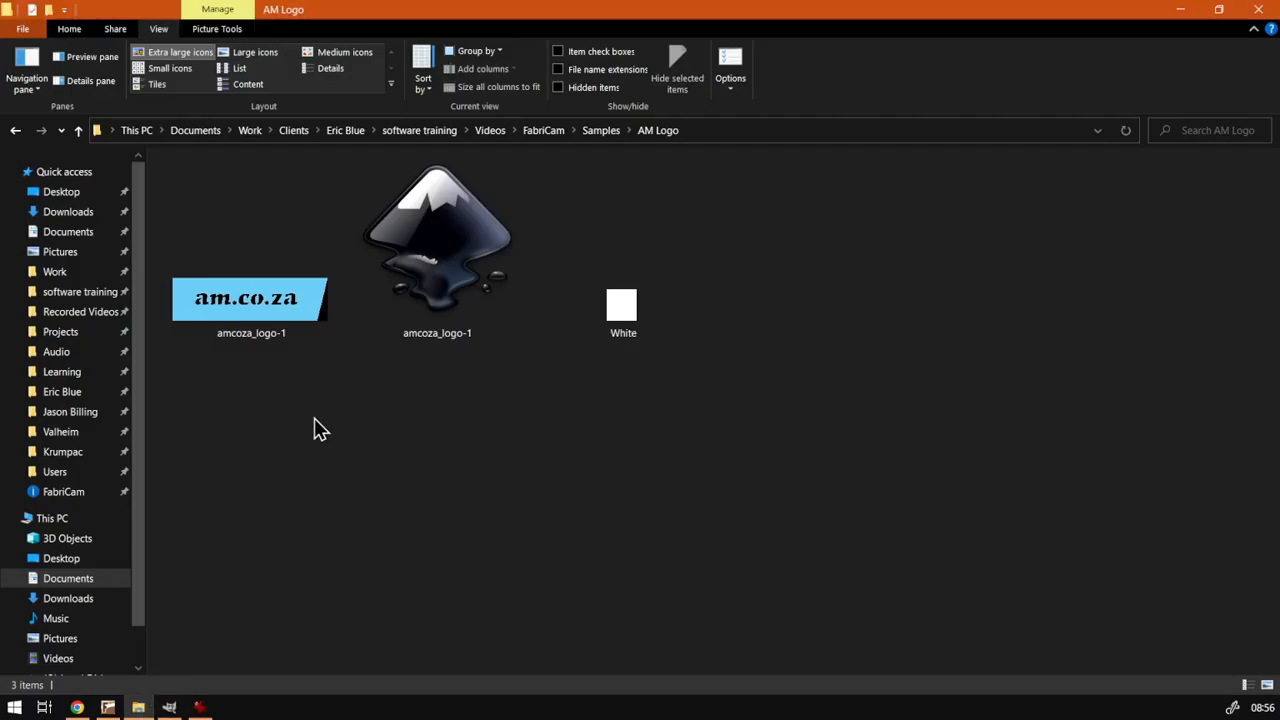
{"action": "mouse_move", "coordinate": [223, 318]}
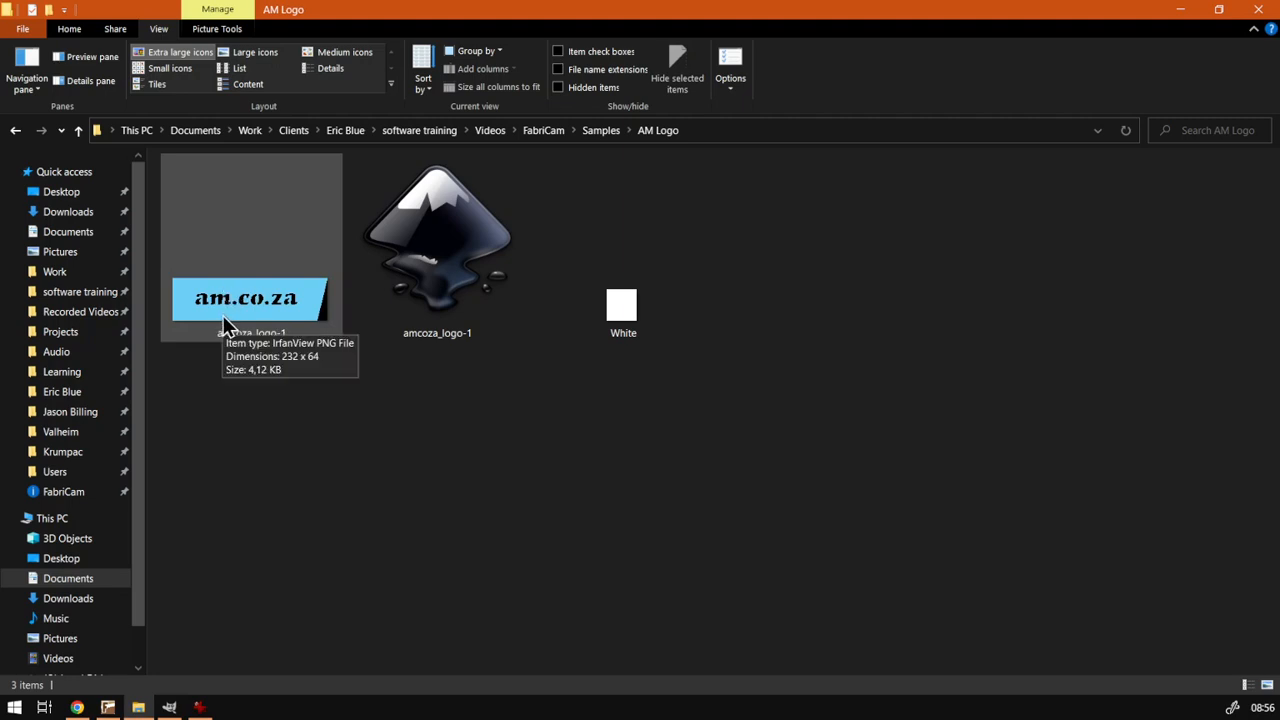
{"action": "left_click_drag", "start_coordinate": [238, 305], "coordinate": [378, 462]}
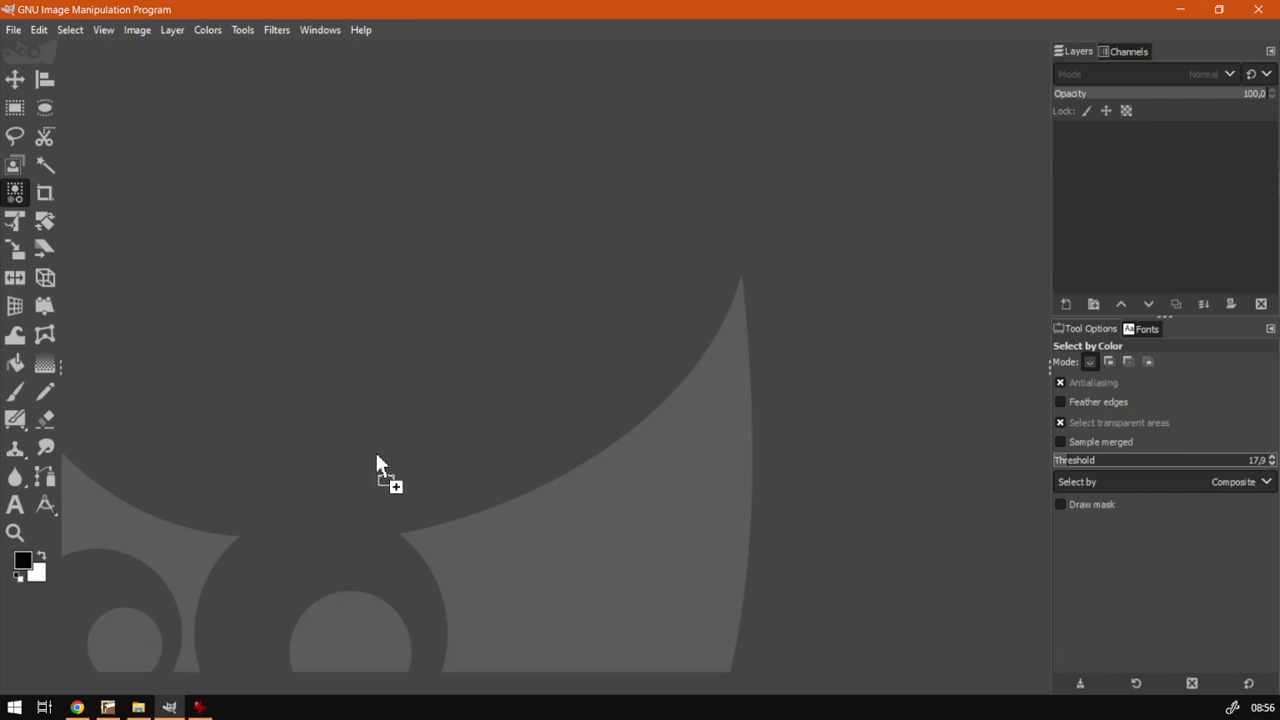
{"action": "left_click", "coordinate": [14, 30]}
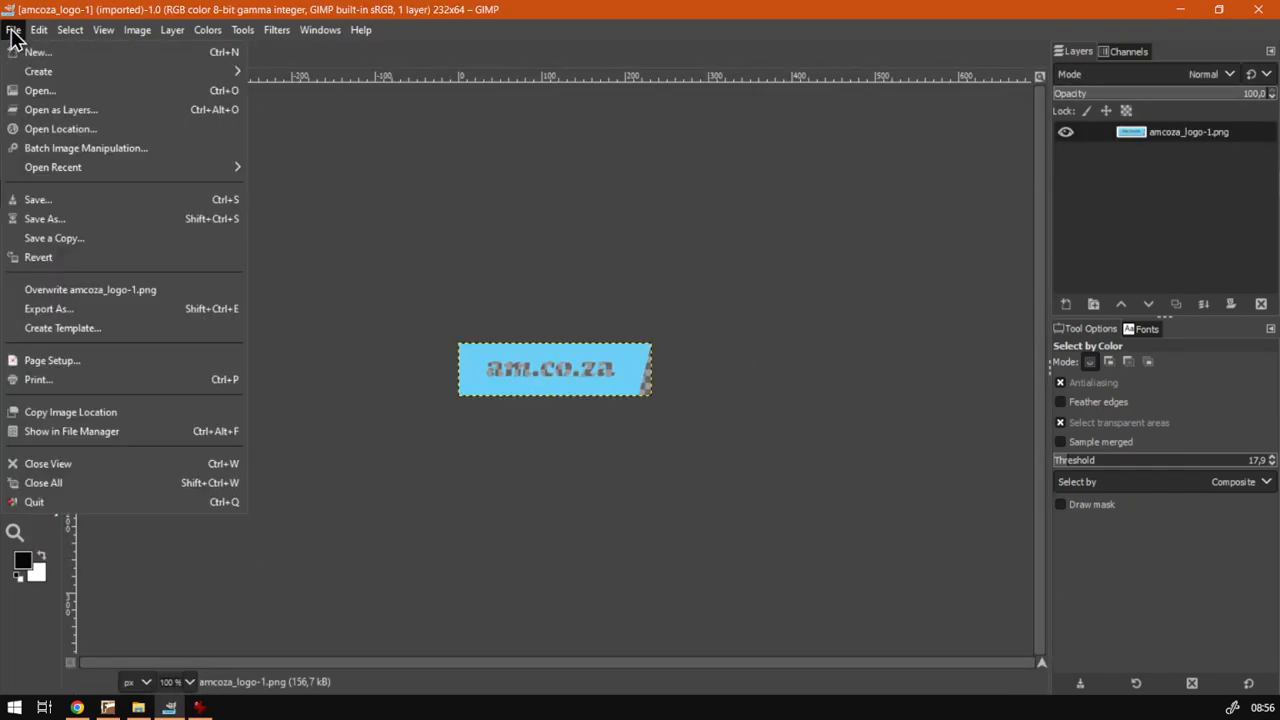
{"action": "left_click", "coordinate": [659, 234]}
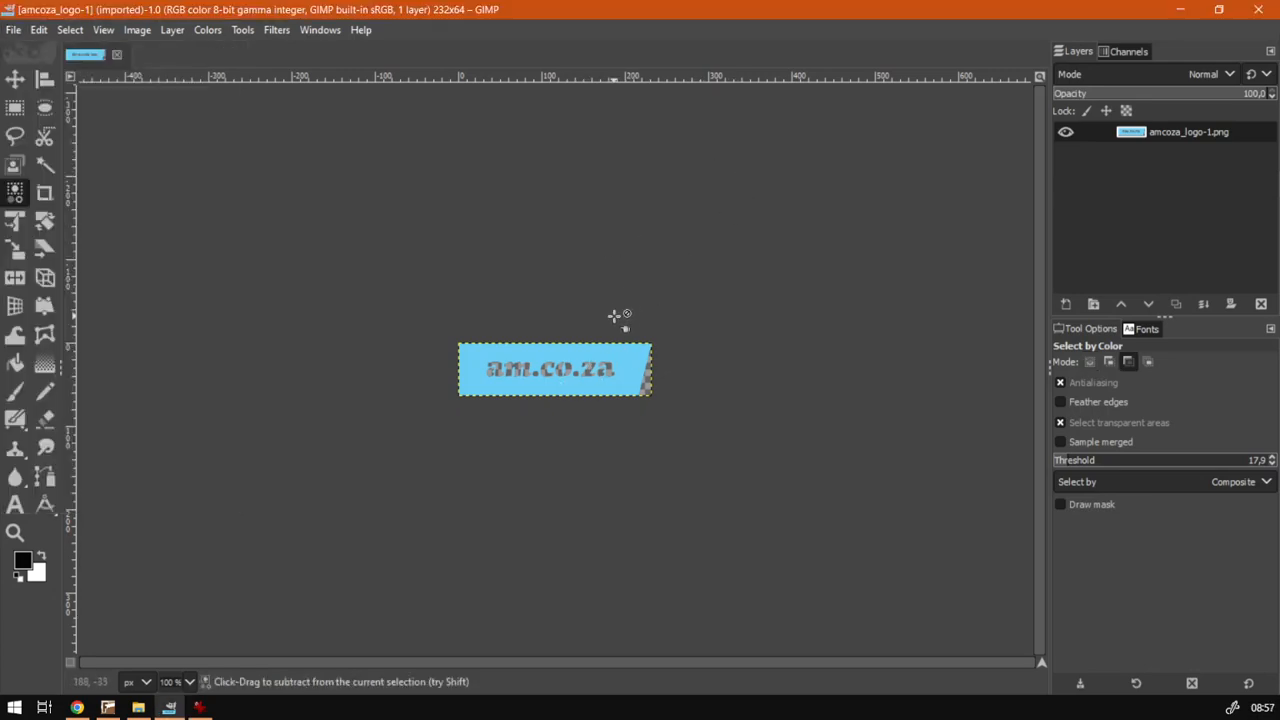
{"action": "scroll", "coordinate": [620, 320], "scroll_direction": "up", "scroll_amount": 3}
{"action": "scroll", "coordinate": [614, 325], "scroll_direction": "down", "scroll_amount": 1}
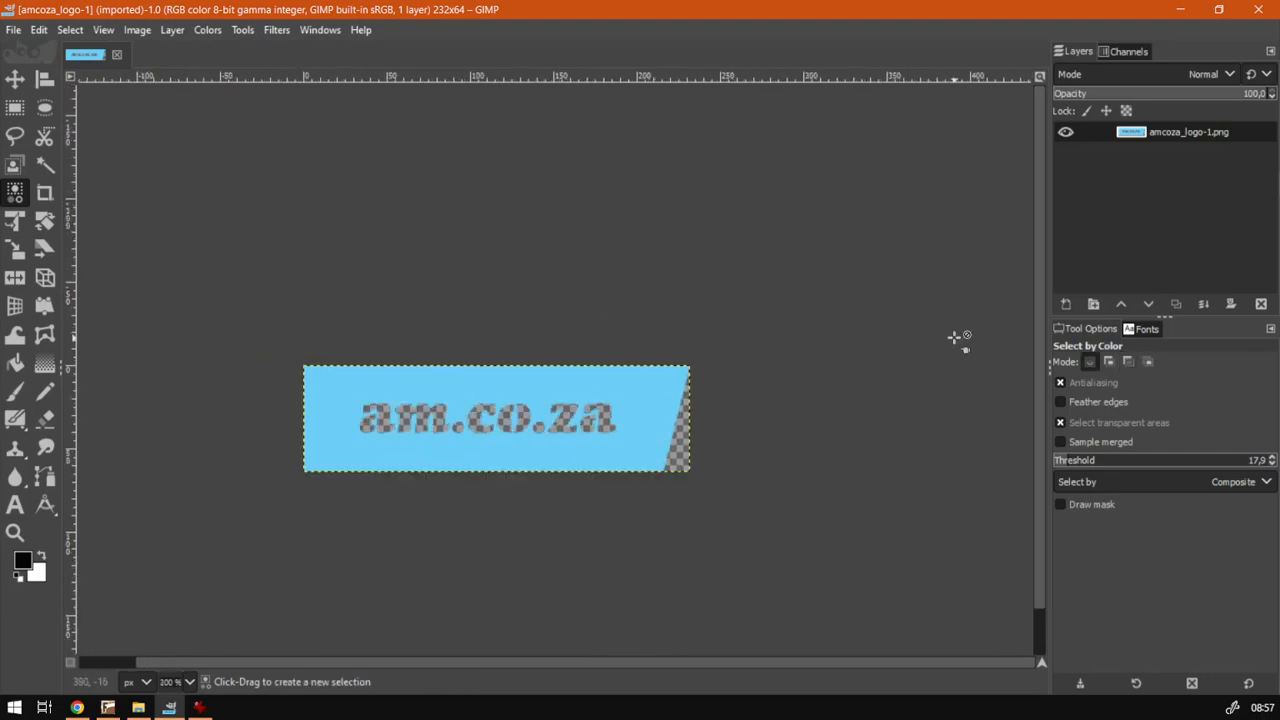
{"action": "left_click", "coordinate": [1067, 304]}
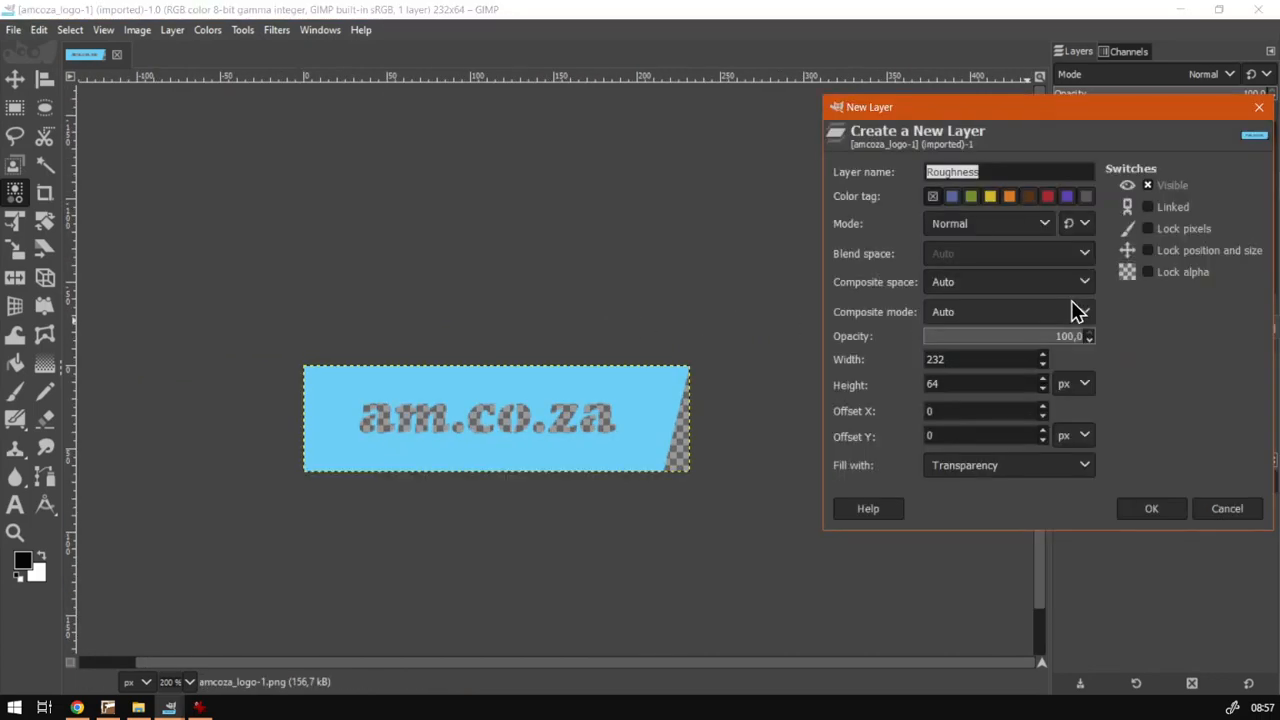
{"action": "left_click", "coordinate": [1227, 509]}
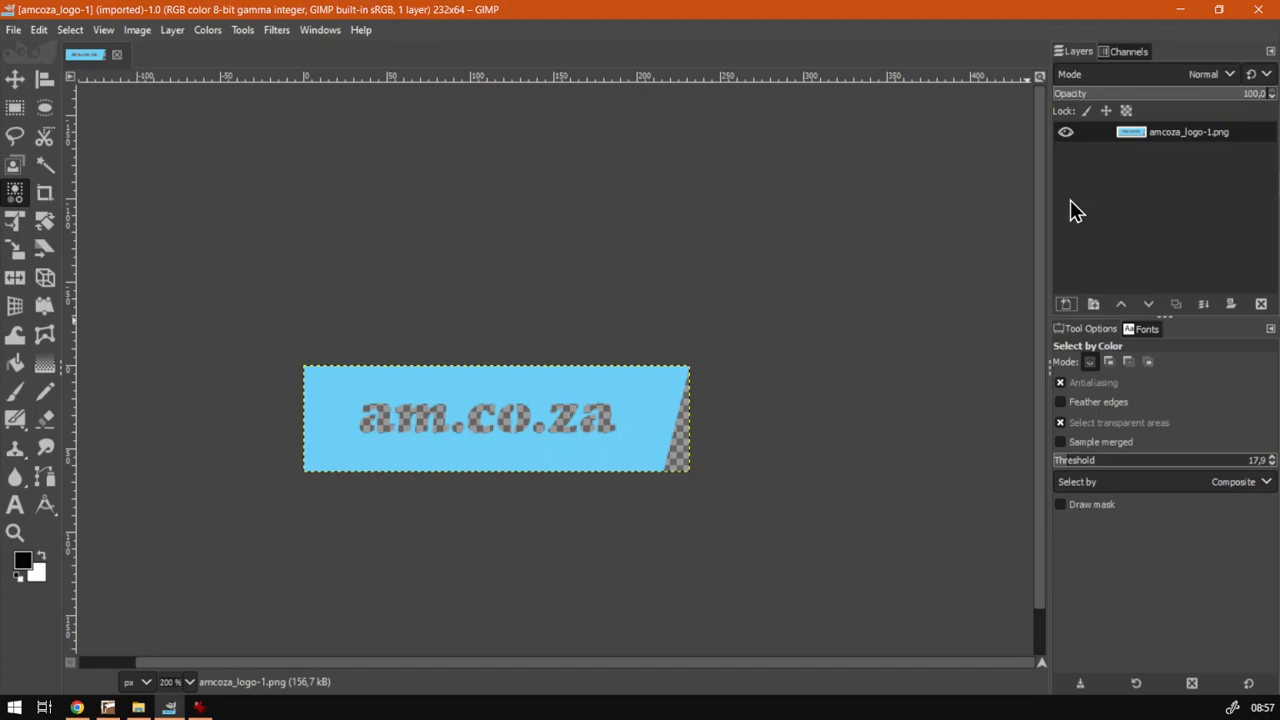
- Add a new layer named White, filled with white
{"action": "left_click", "coordinate": [1066, 304]}
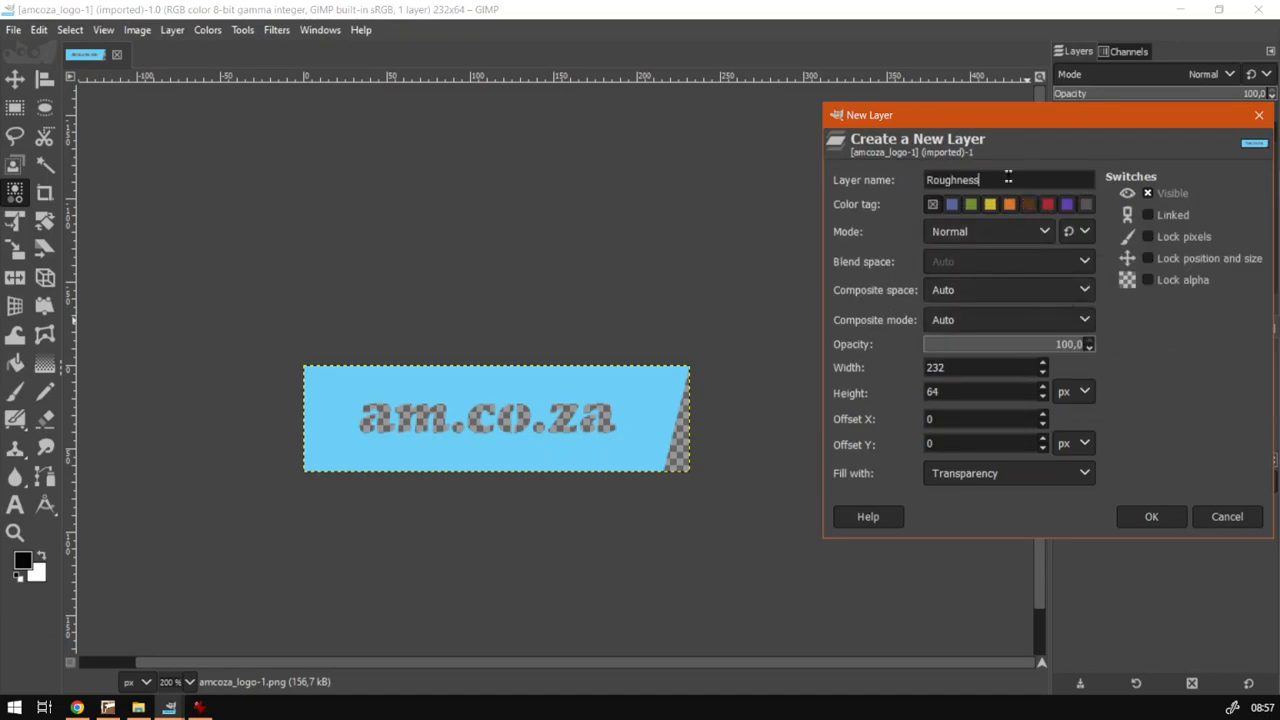
{"action": "type", "text": "White"}
{"action": "left_click", "coordinate": [980, 477]}
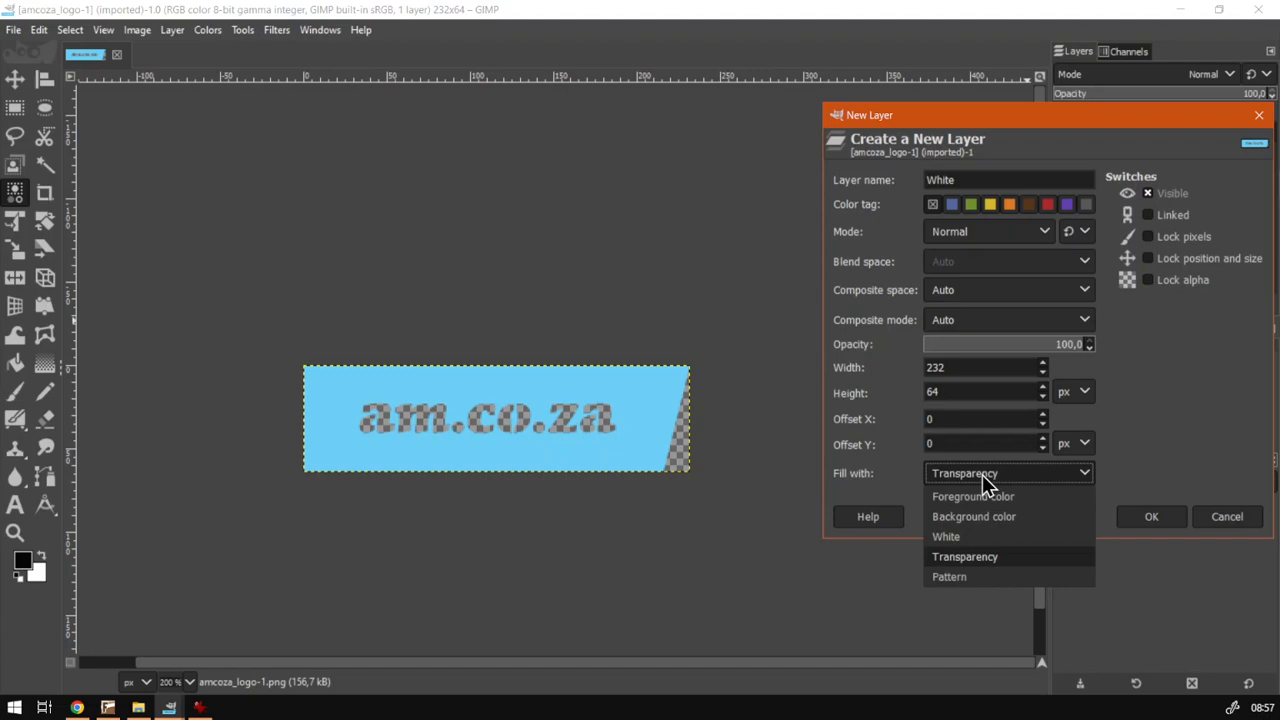
{"action": "left_click", "coordinate": [974, 536]}
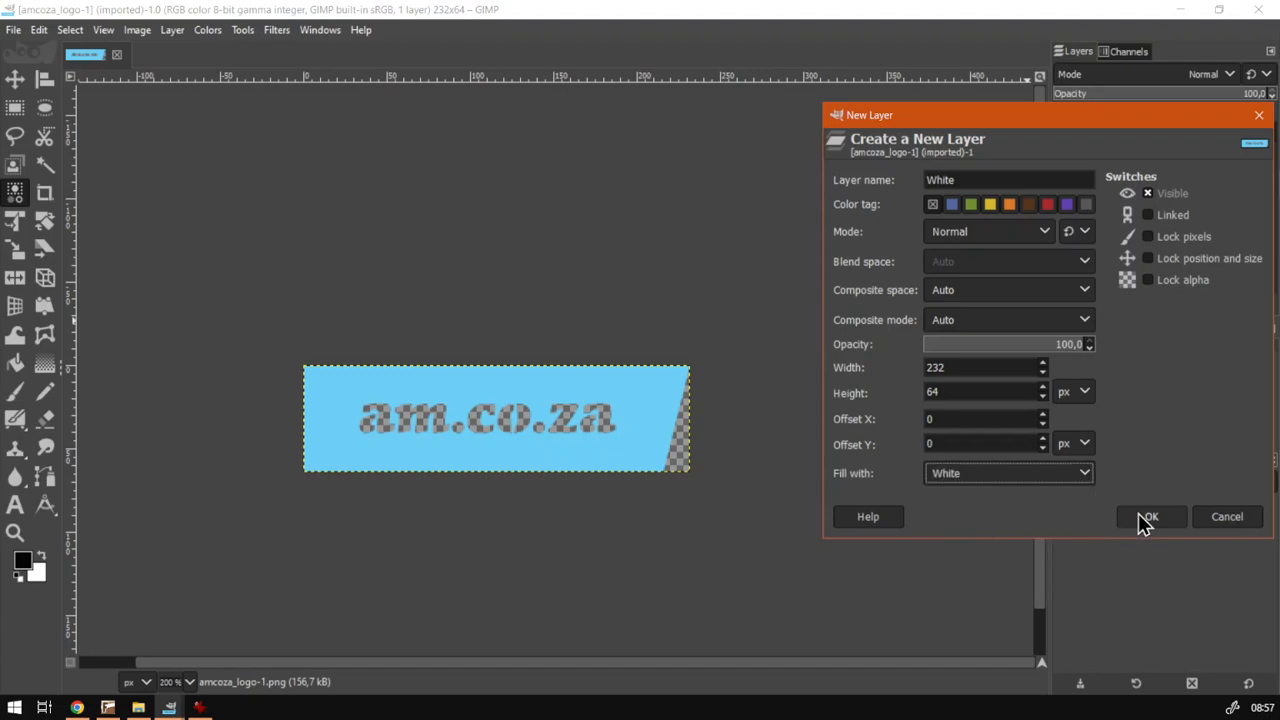
{"action": "left_click", "coordinate": [1145, 520]}
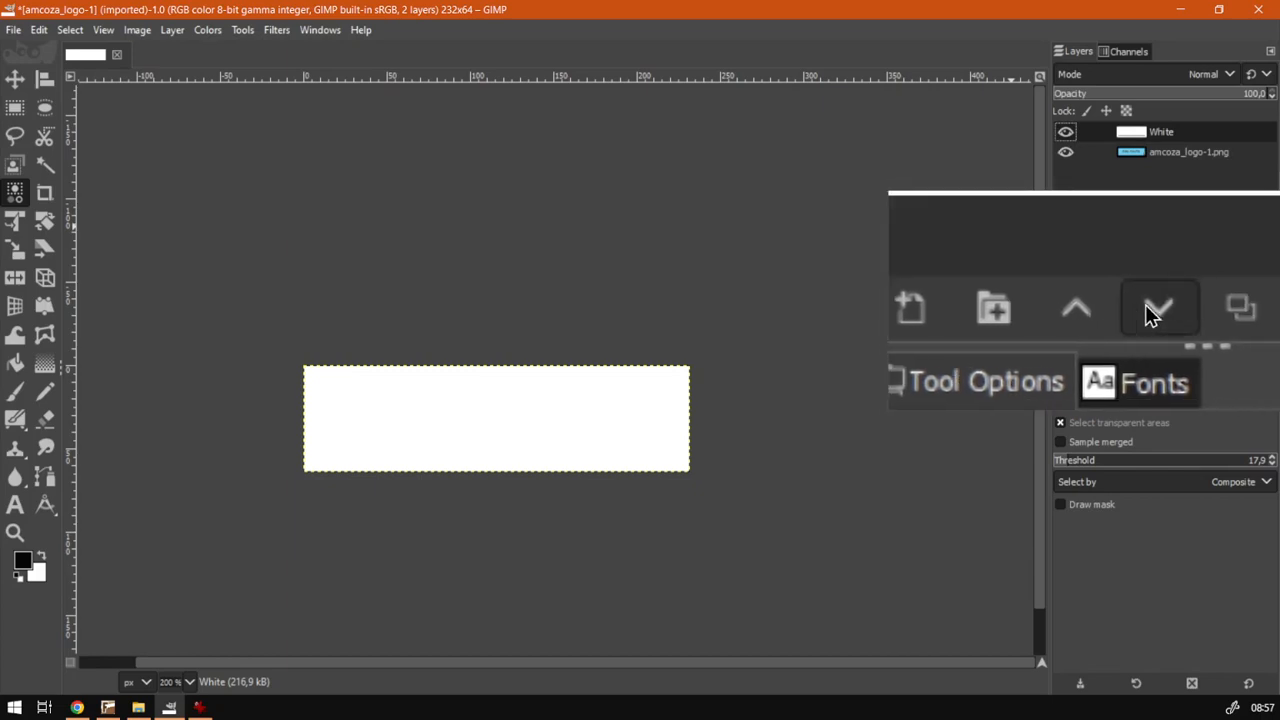
- Move the White layer below the logo layer
{"action": "left_click", "coordinate": [1148, 304]}
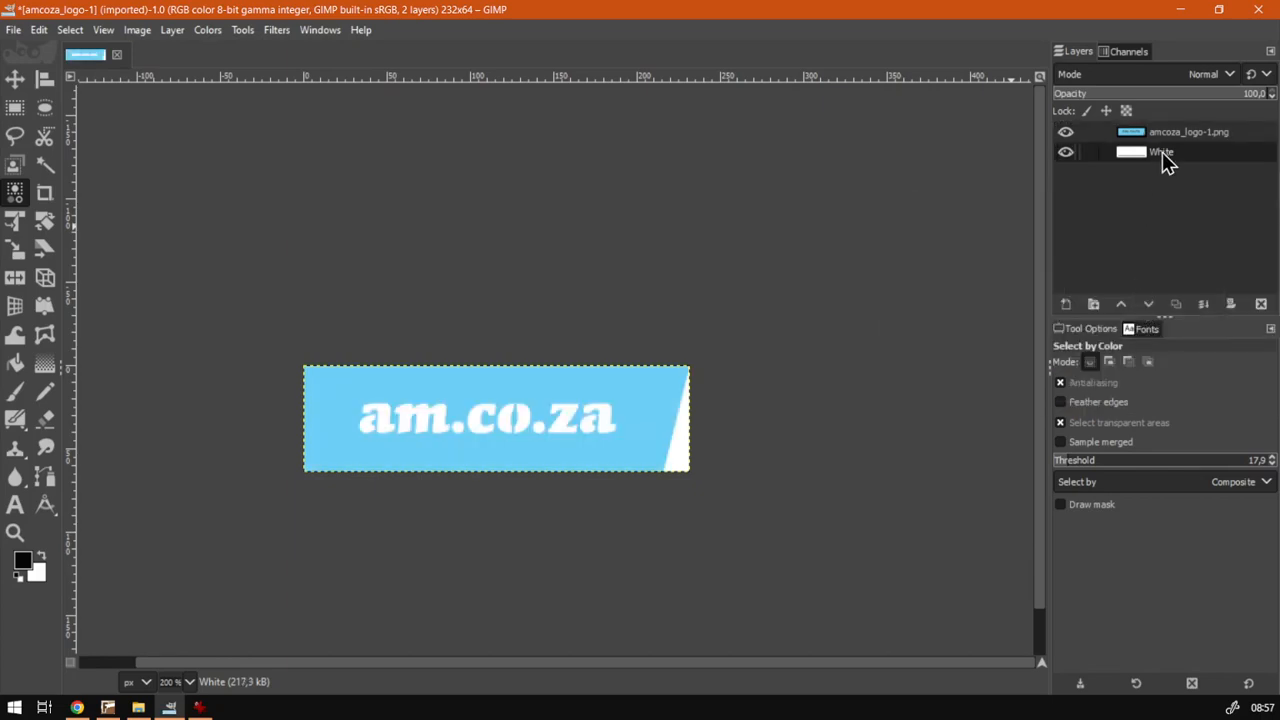
{"action": "mouse_move", "coordinate": [1162, 152]}
{"action": "left_mouse_down"}
{"action": "mouse_move", "coordinate": [1164, 134]}
{"action": "mouse_move", "coordinate": [1168, 156]}
{"action": "left_mouse_up"}
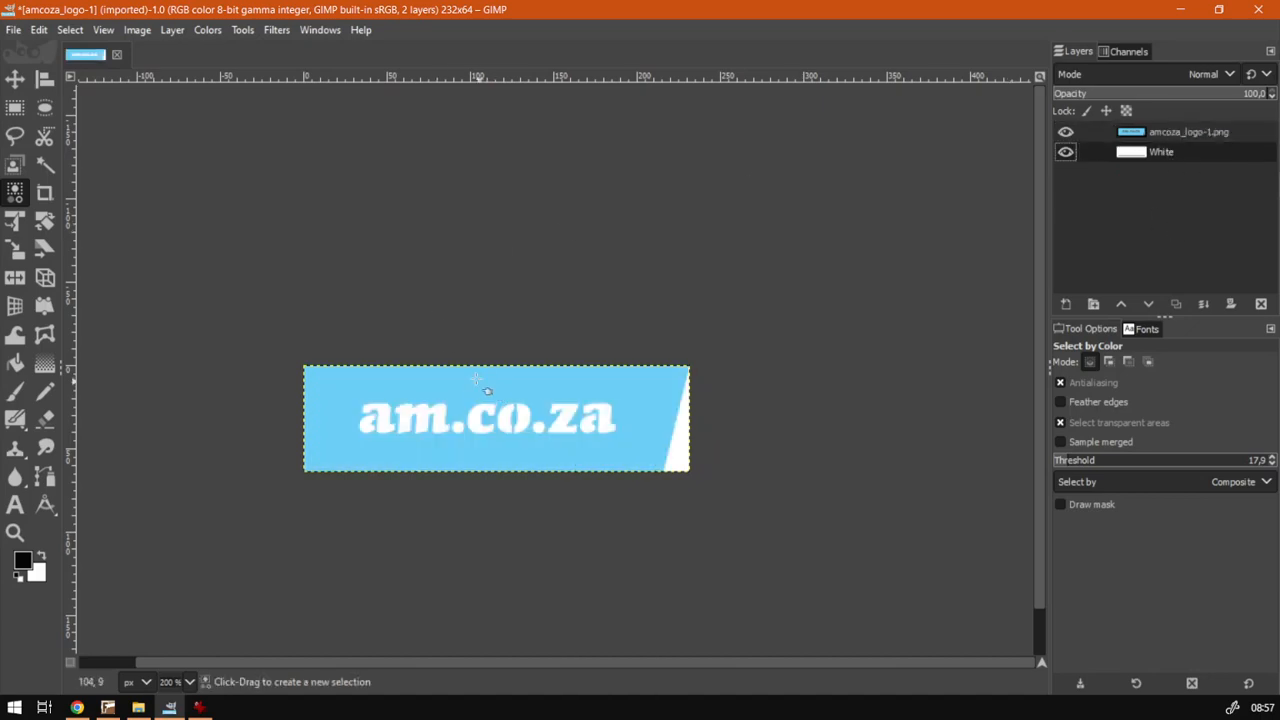
- Start exporting the image and rename it amcoza_logo-1-BMP.png
{"action": "left_click", "coordinate": [13, 32]}
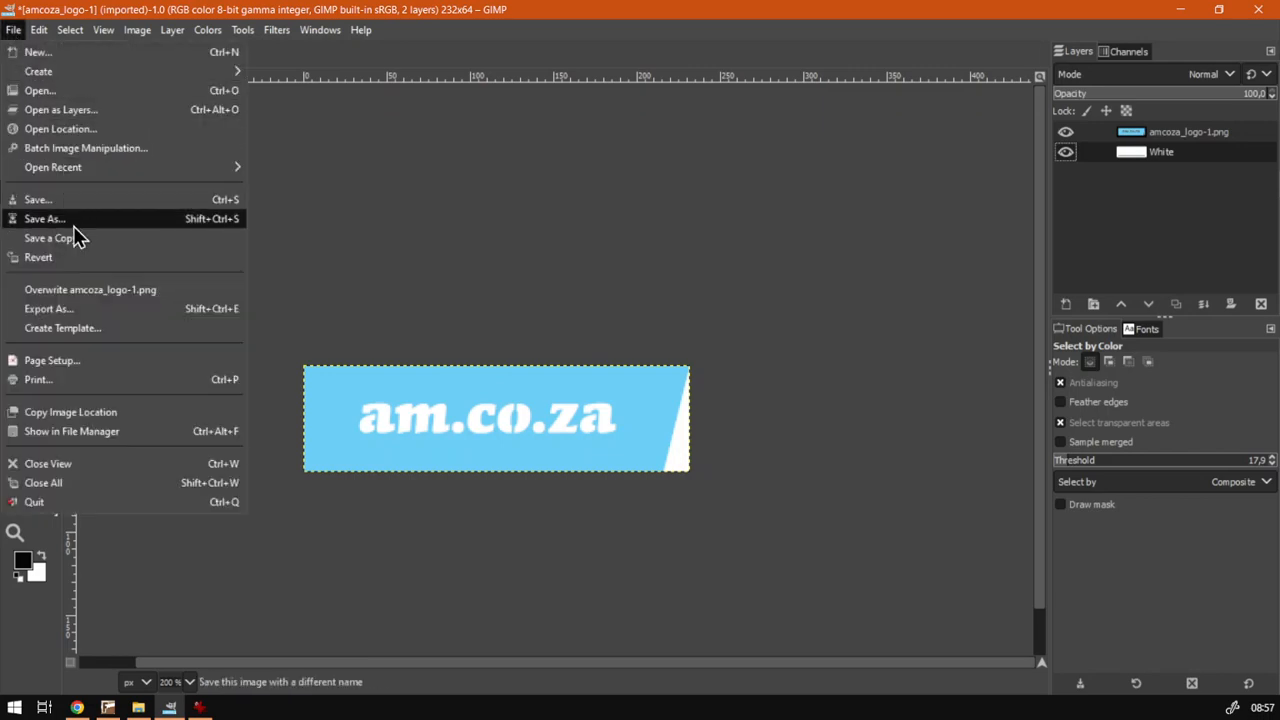
{"action": "left_click", "coordinate": [79, 313]}
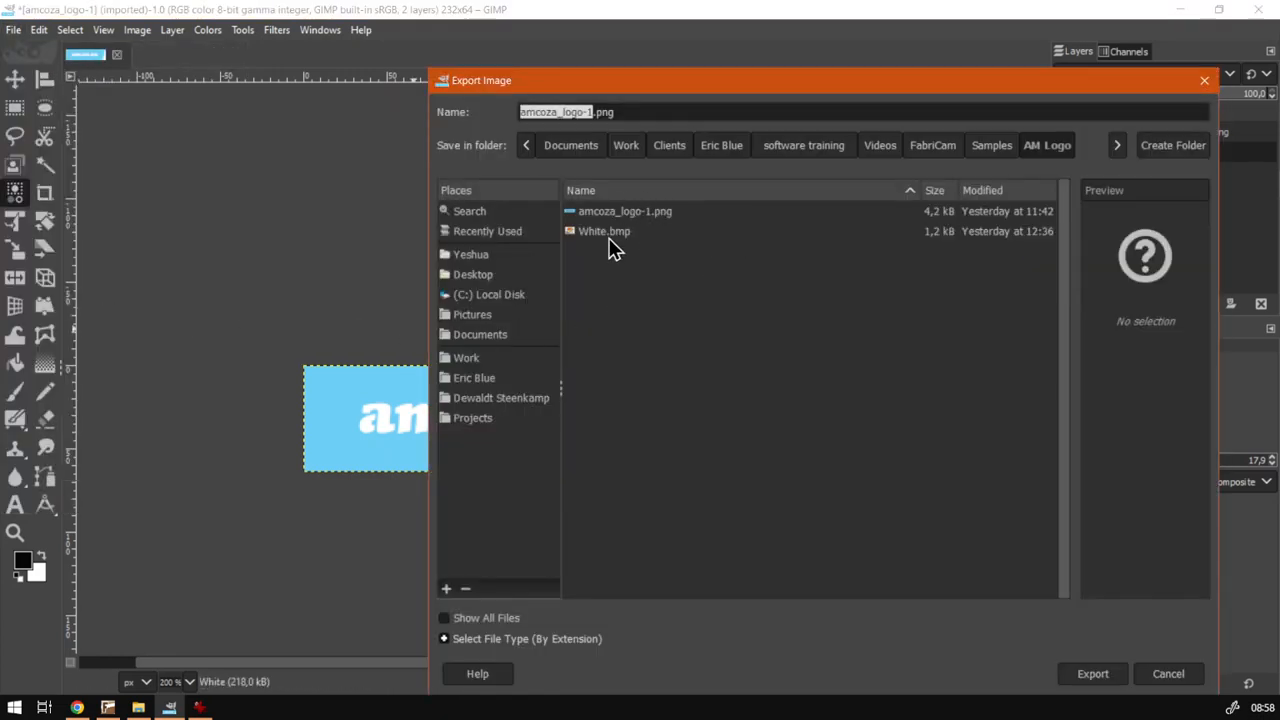
{"action": "left_click", "coordinate": [592, 112]}
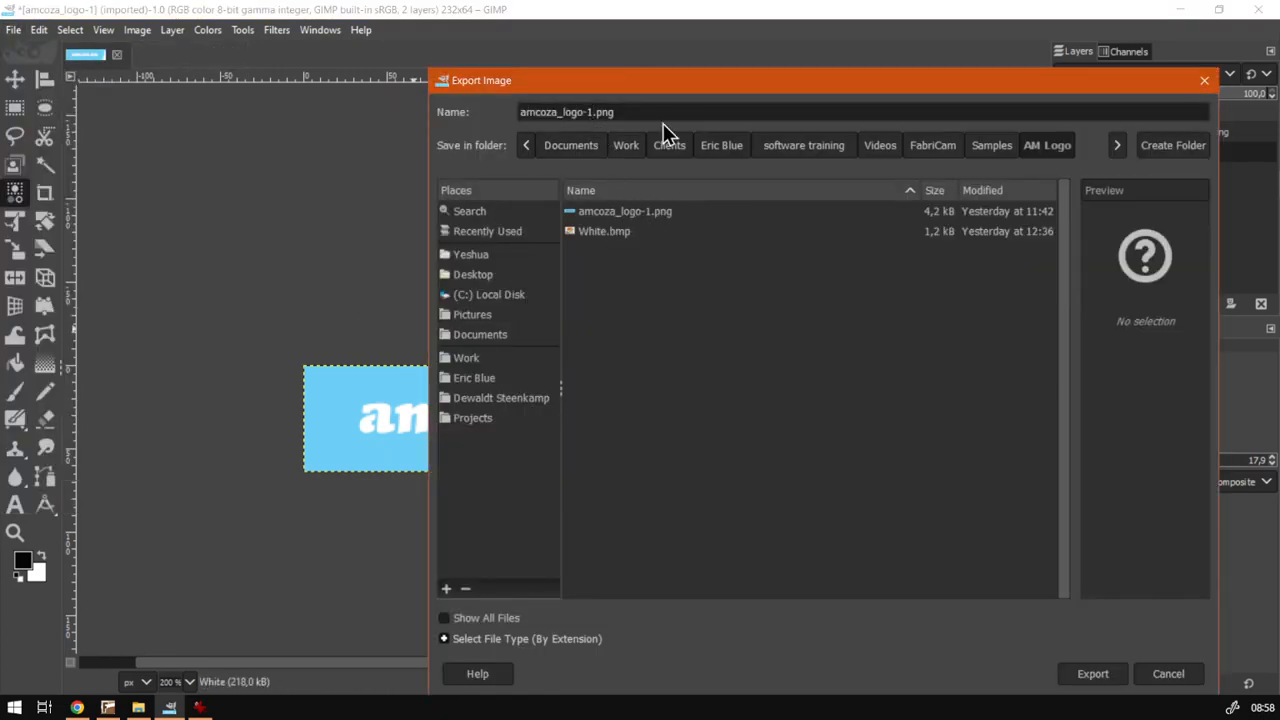
{"action": "type", "text": "-BMP"}
{"action": "left_click_drag", "start_coordinate": [716, 87], "coordinate": [659, 44]}
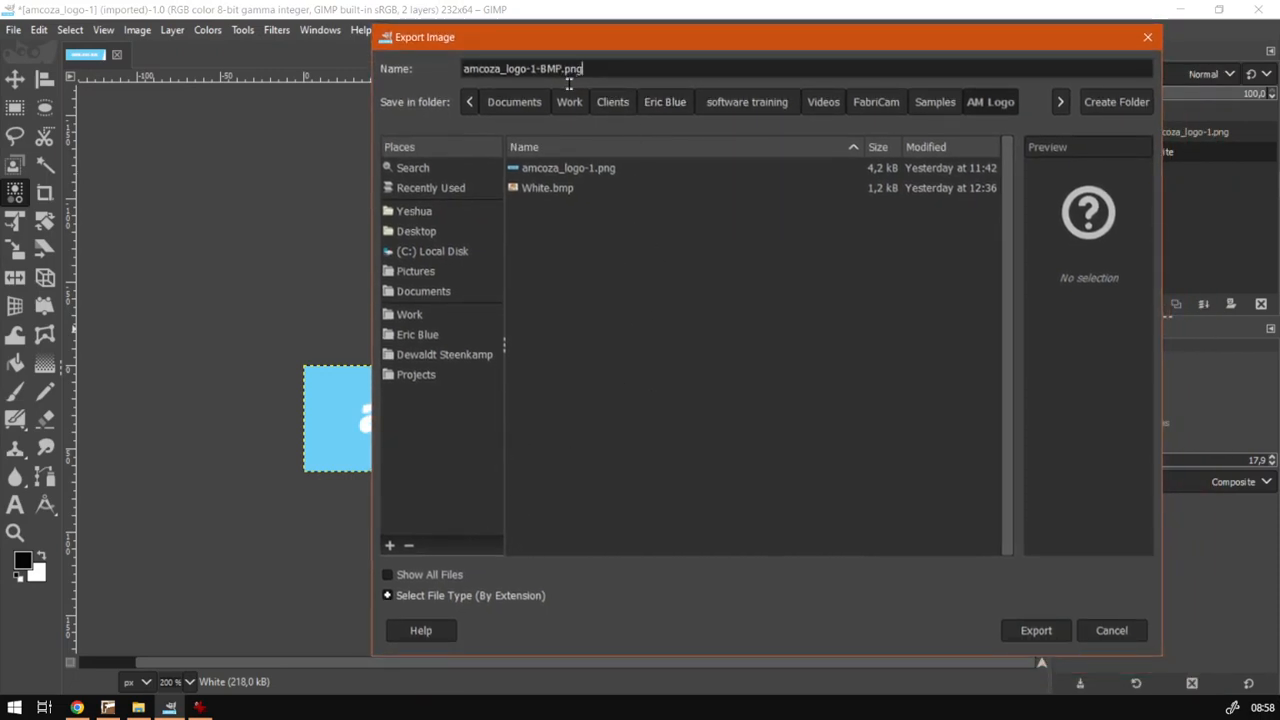
- Choose Windows BMP image as the file type and export the image with the default BMP options
{"action": "left_click", "coordinate": [389, 596]}
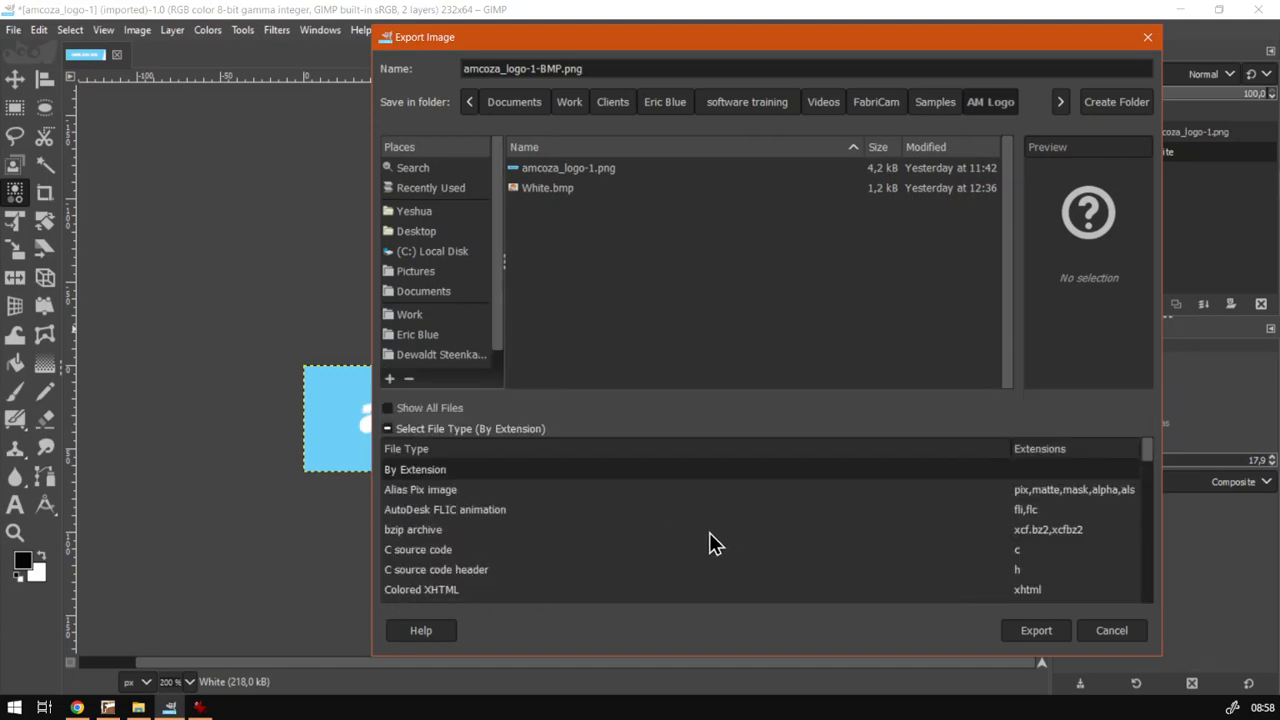
{"action": "scroll", "coordinate": [705, 545], "scroll_direction": "down", "scroll_amount": 4}
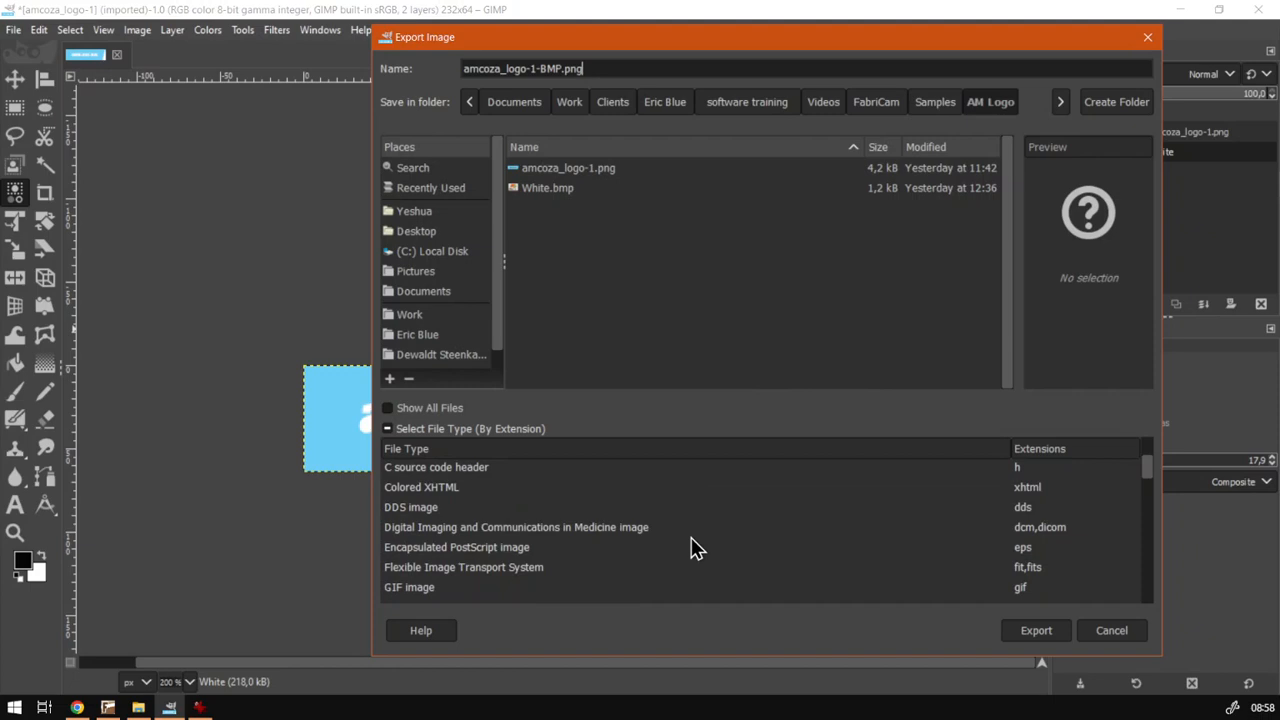
{"action": "scroll", "coordinate": [697, 547], "scroll_direction": "down", "scroll_amount": 6}
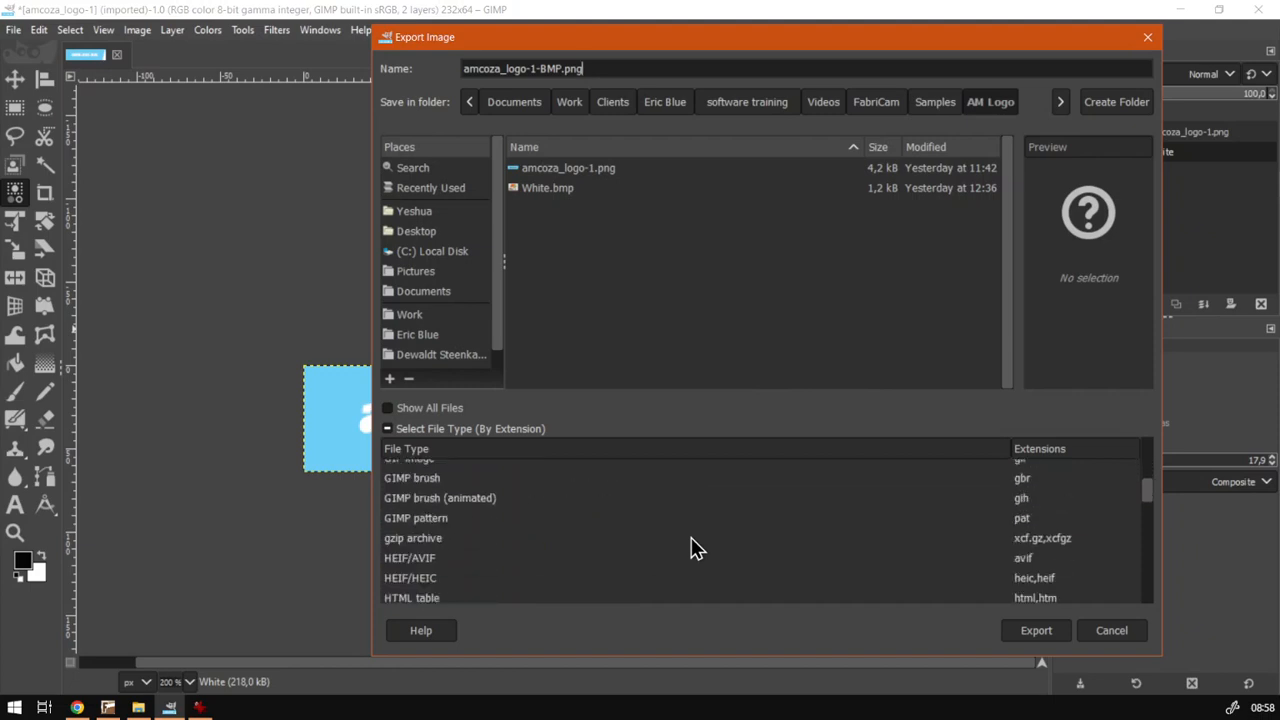
{"action": "scroll", "coordinate": [697, 548], "scroll_direction": "down", "scroll_amount": 2}
{"action": "scroll", "coordinate": [697, 548], "scroll_direction": "down", "scroll_amount": 7}
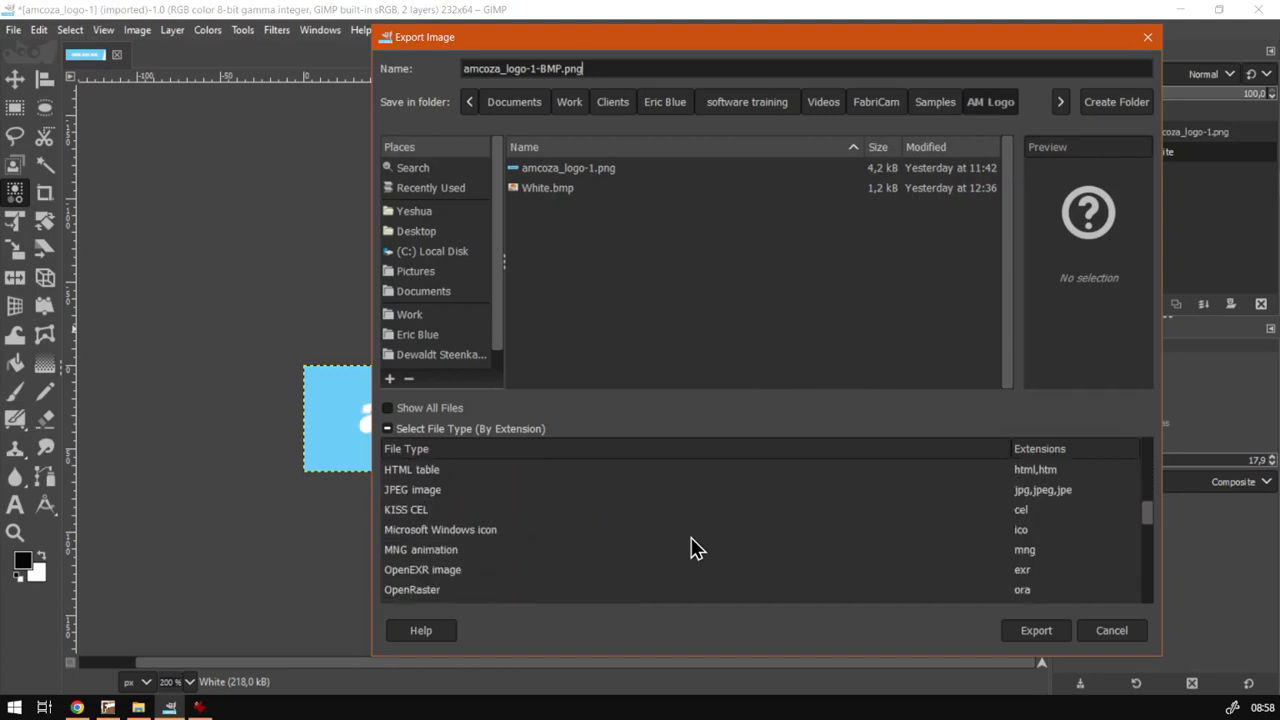
{"action": "scroll", "coordinate": [697, 548], "scroll_direction": "down", "scroll_amount": 5}
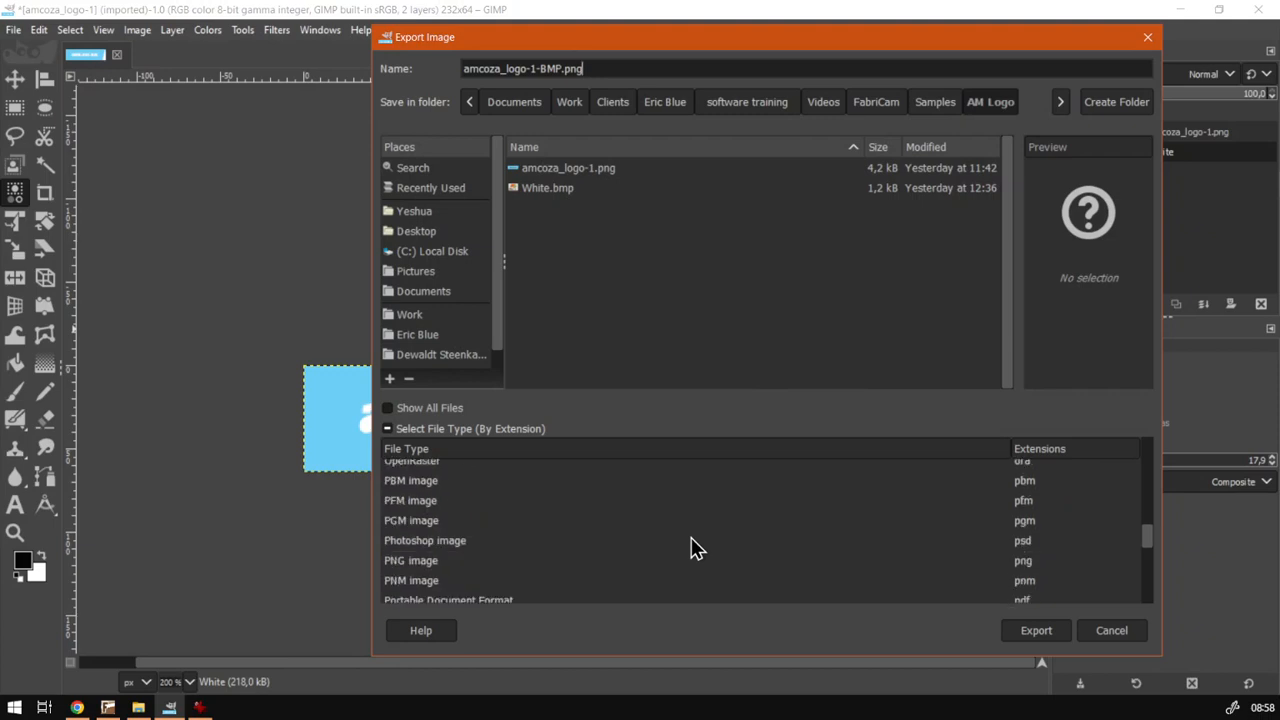
{"action": "scroll", "coordinate": [697, 548], "scroll_direction": "down", "scroll_amount": 2}
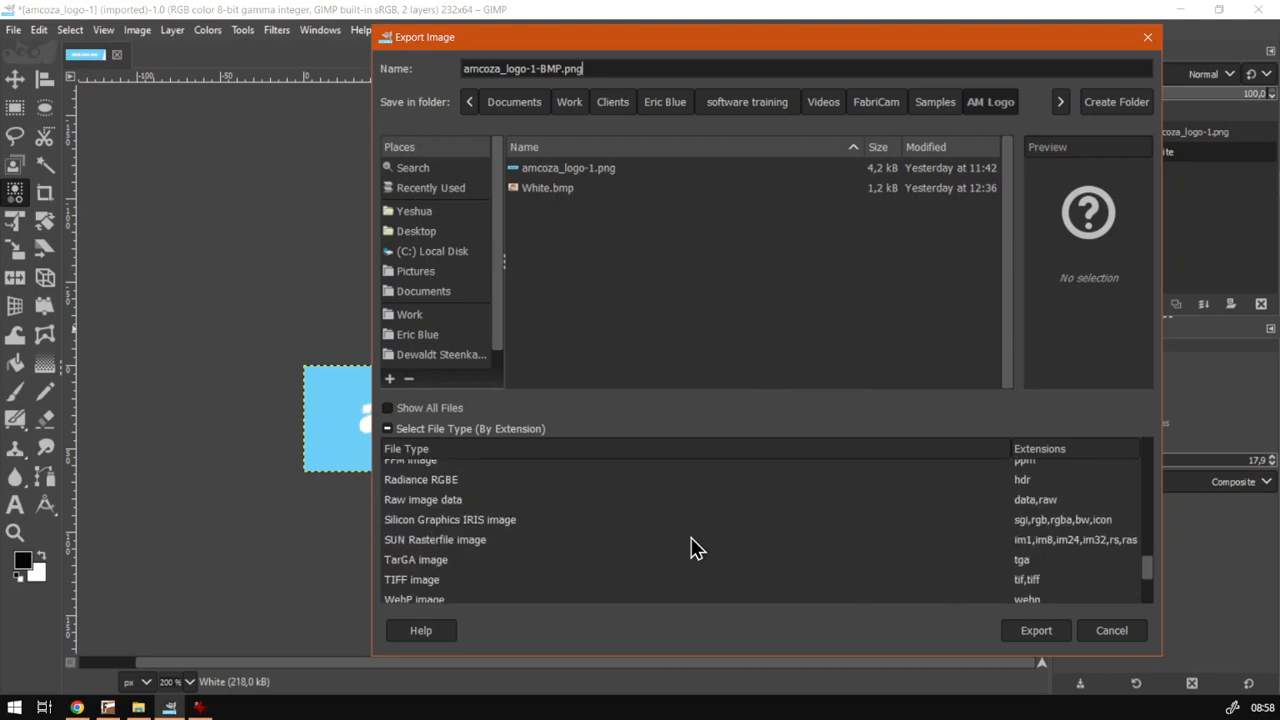
{"action": "scroll", "coordinate": [697, 548], "scroll_direction": "down", "scroll_amount": 2}
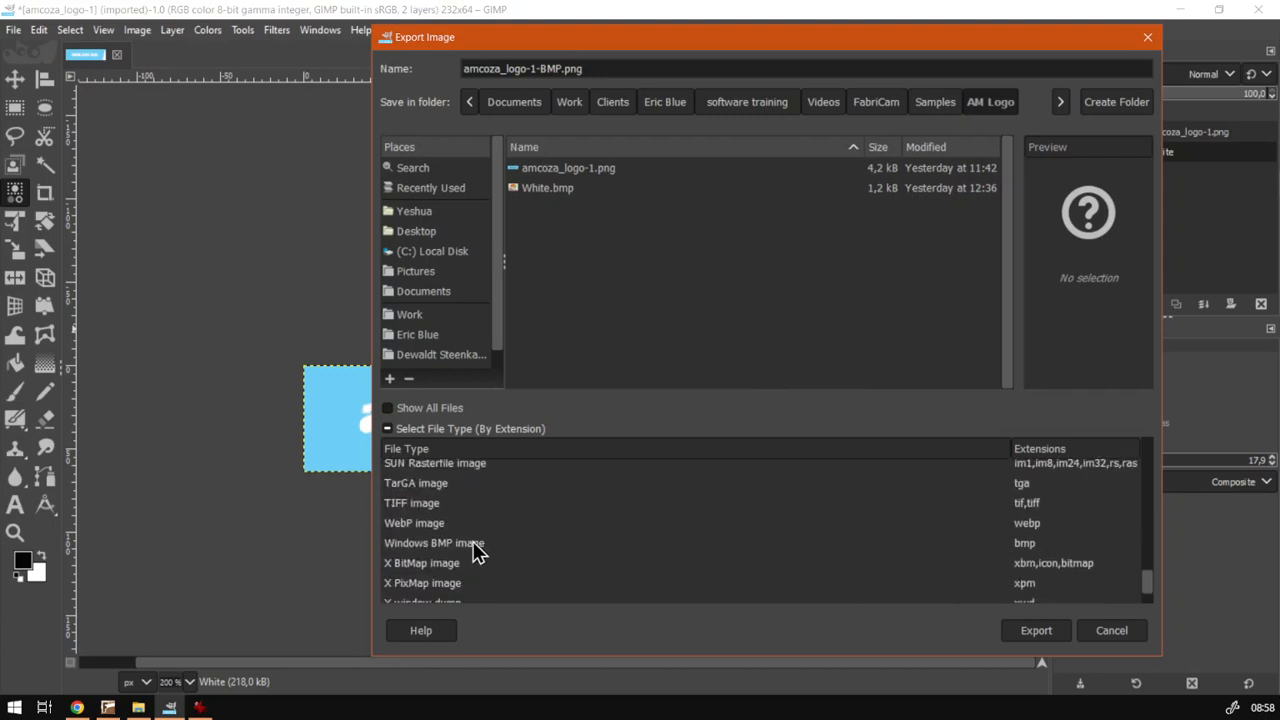
{"action": "left_click", "coordinate": [433, 543]}
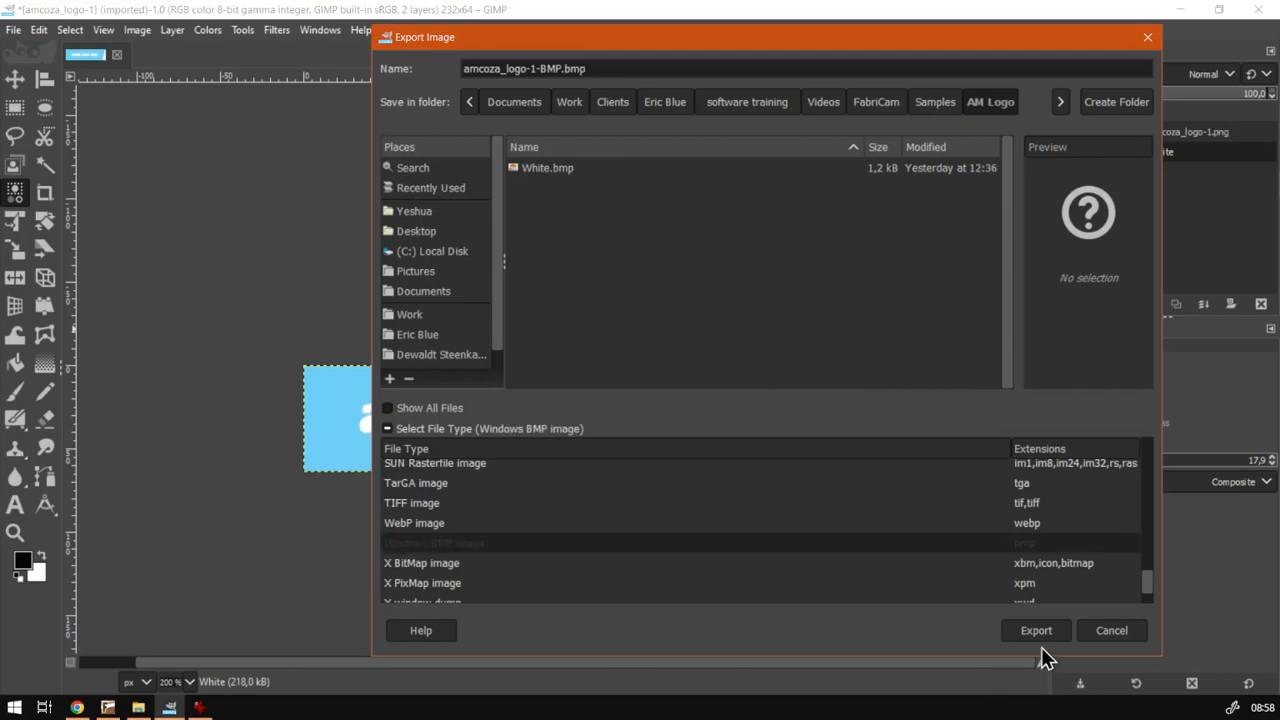
{"action": "left_click", "coordinate": [1037, 632]}
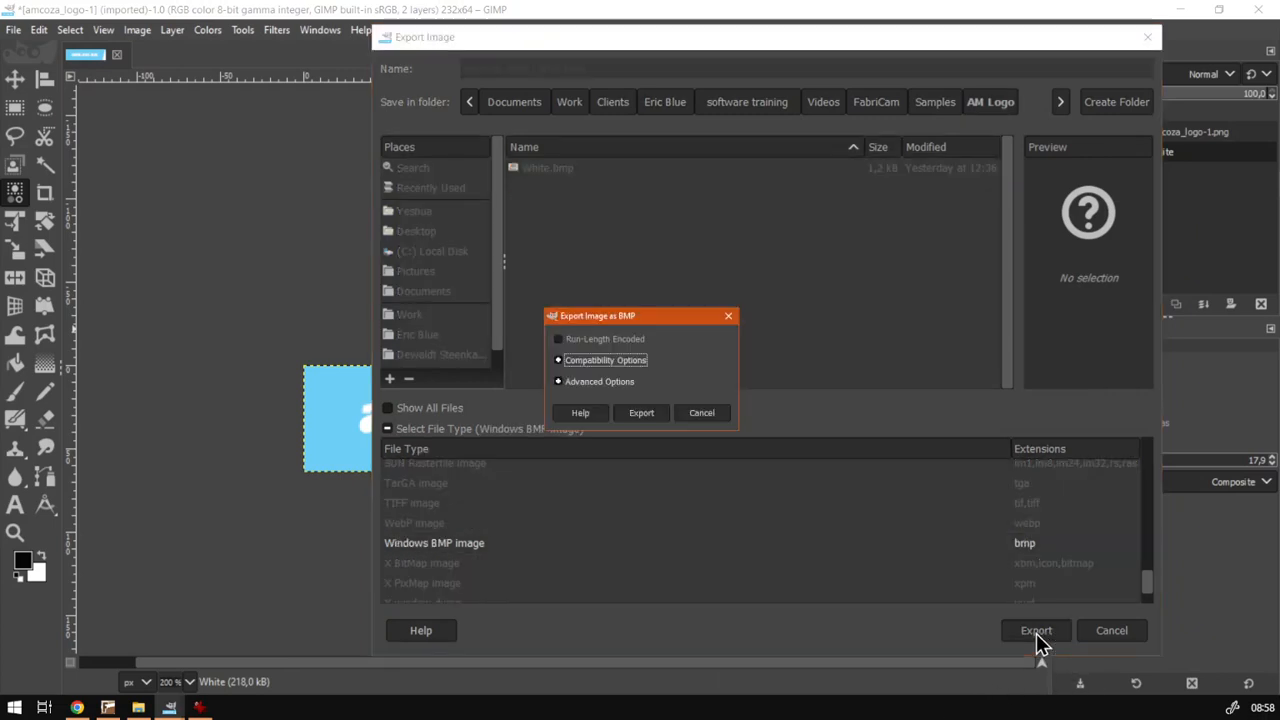
{"action": "left_click", "coordinate": [633, 415]}
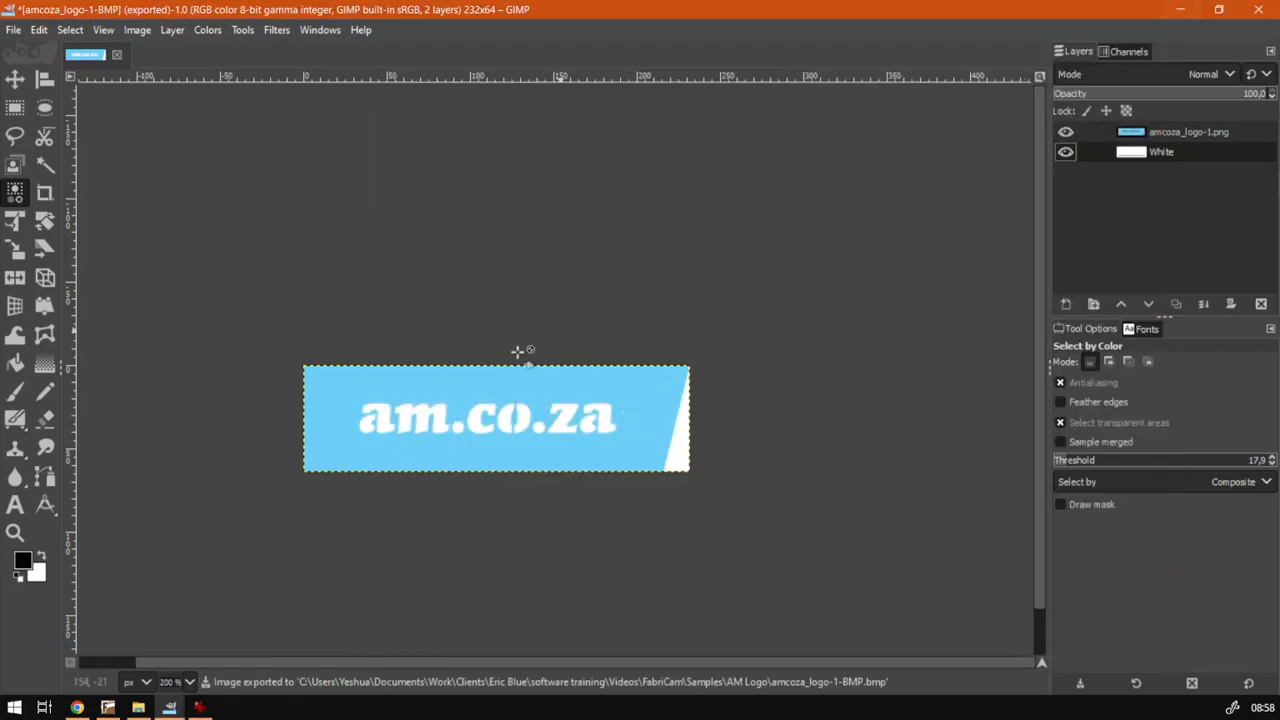
- Open the exported amcoza_logo-1-BMP file in IrfanView to check it, then close the viewer
{"action": "left_click", "coordinate": [138, 707]}
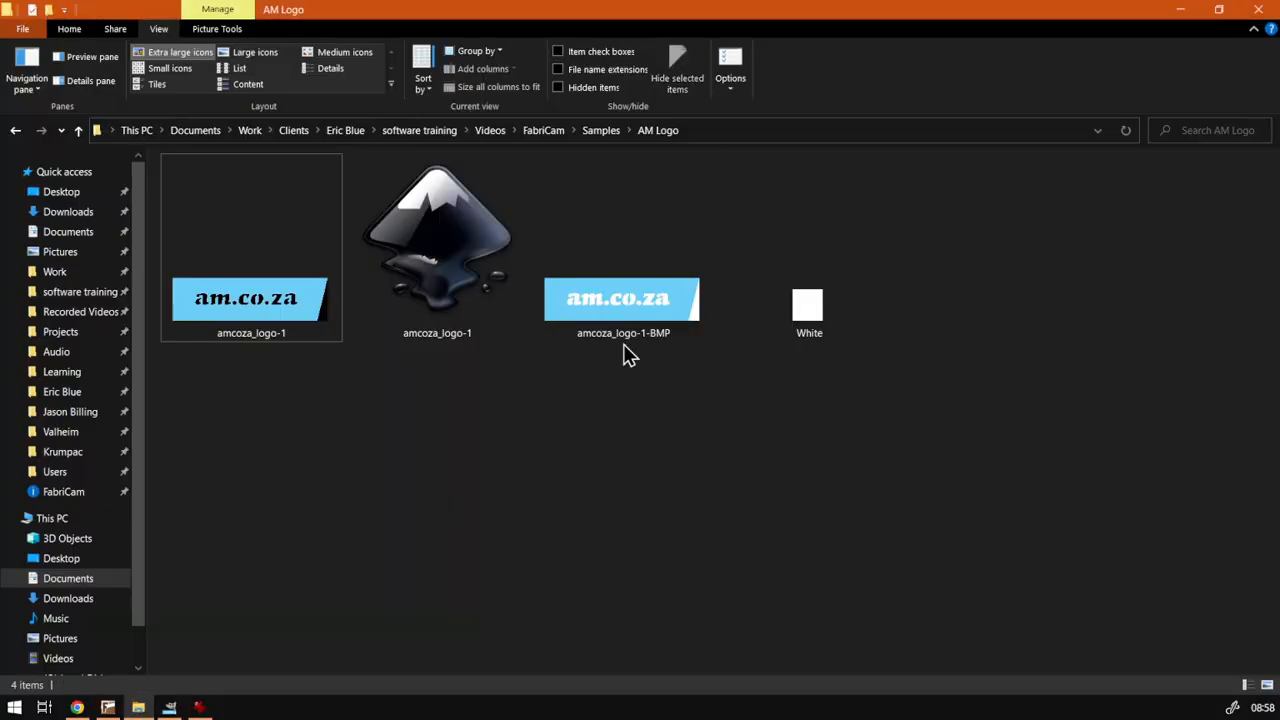
{"action": "left_click", "coordinate": [656, 305]}
{"action": "double_click", "coordinate": [656, 305]}
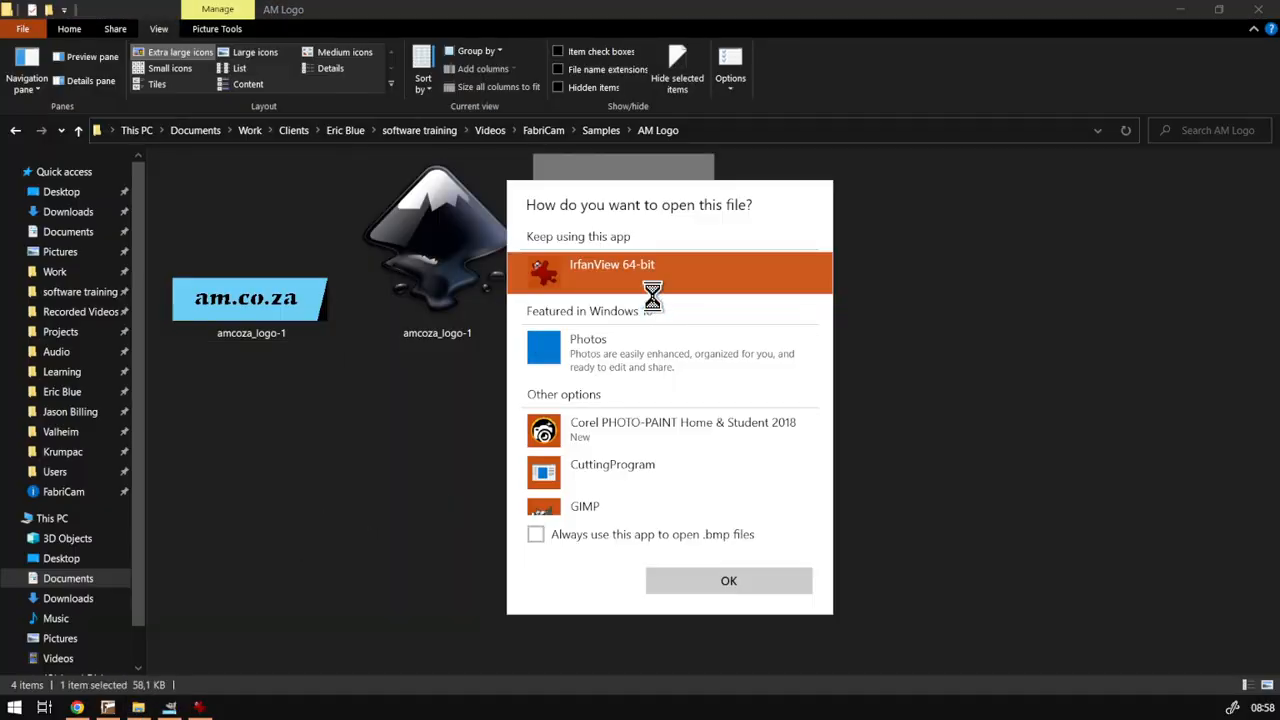
{"action": "left_click", "coordinate": [722, 580]}
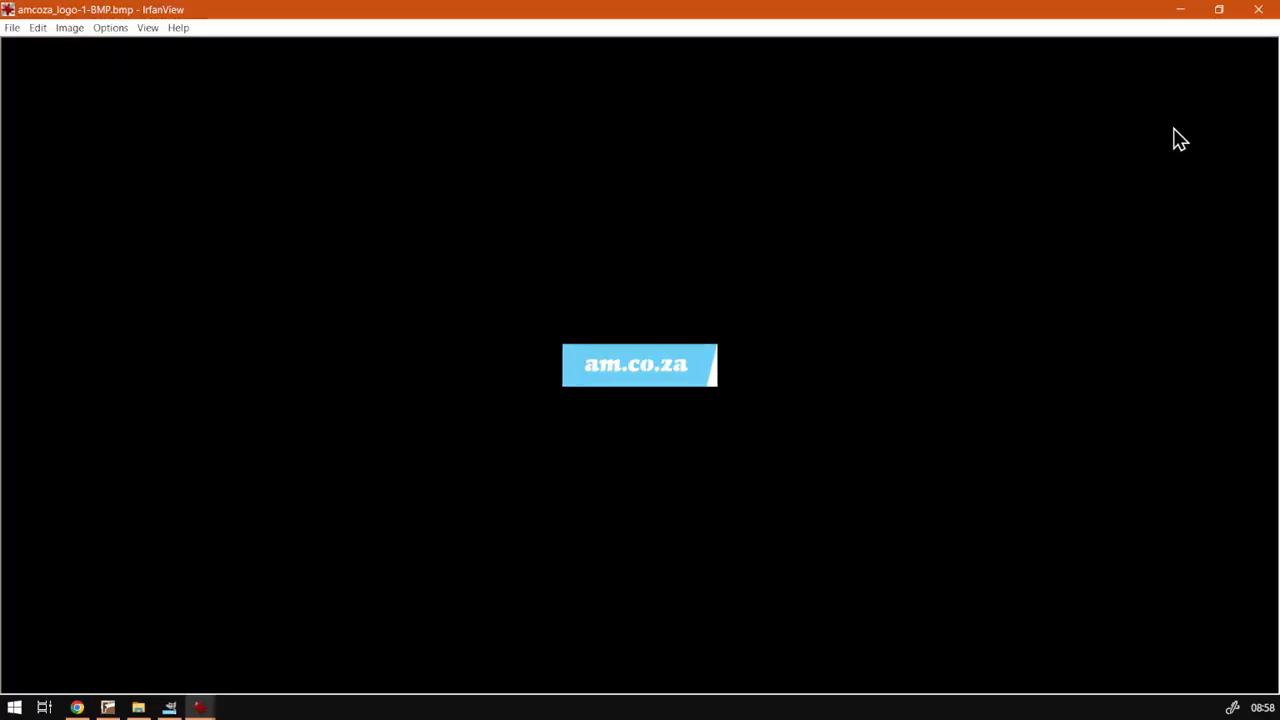
{"action": "left_click", "coordinate": [1258, 12]}
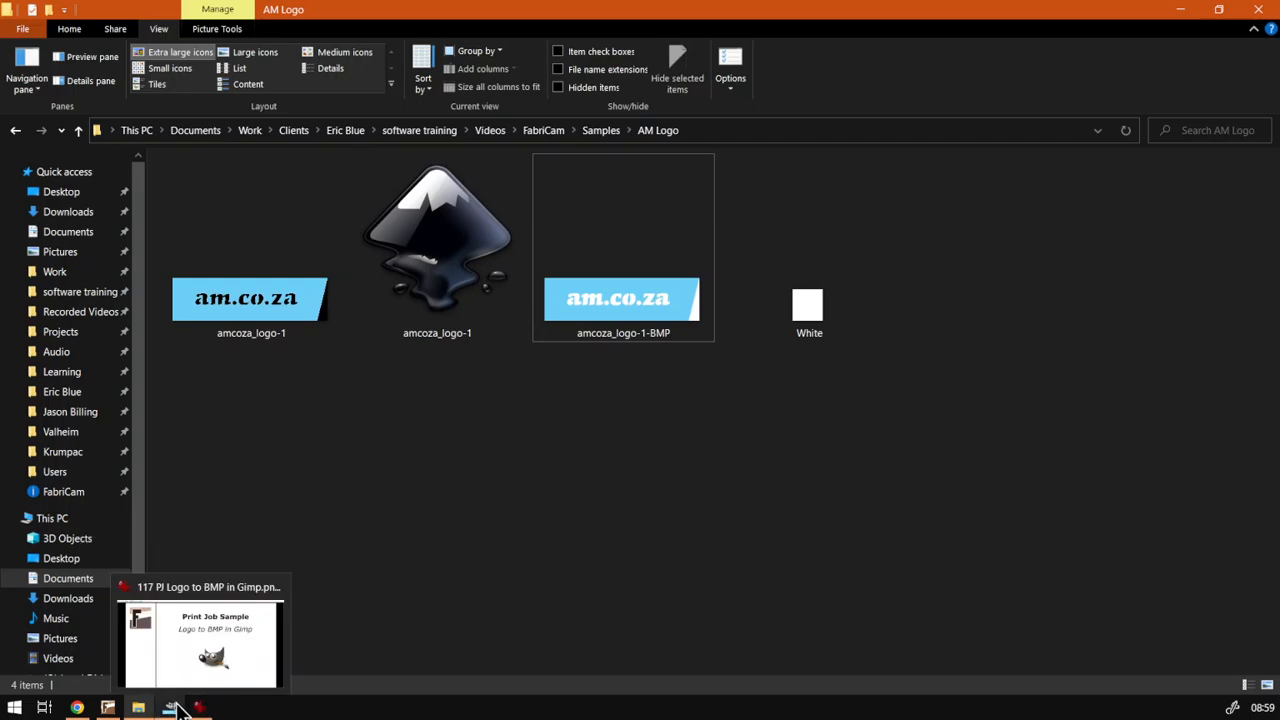
{"action": "mouse_move", "coordinate": [78, 710]}
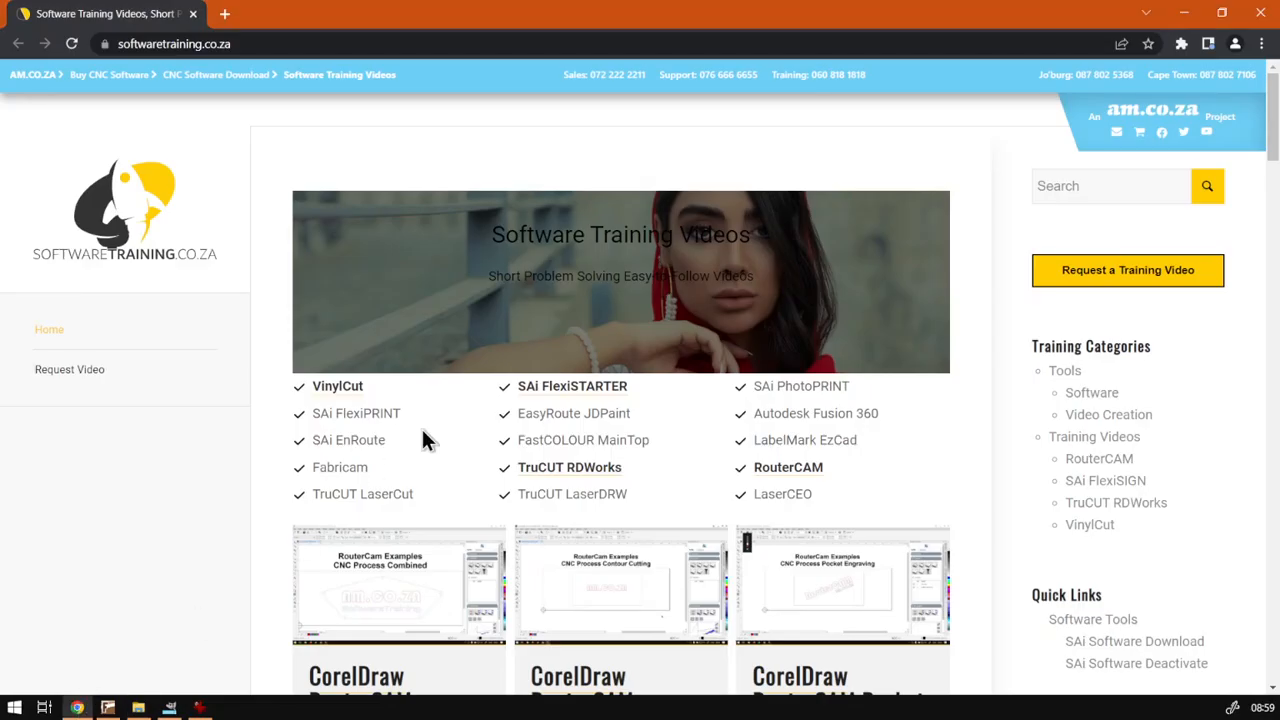